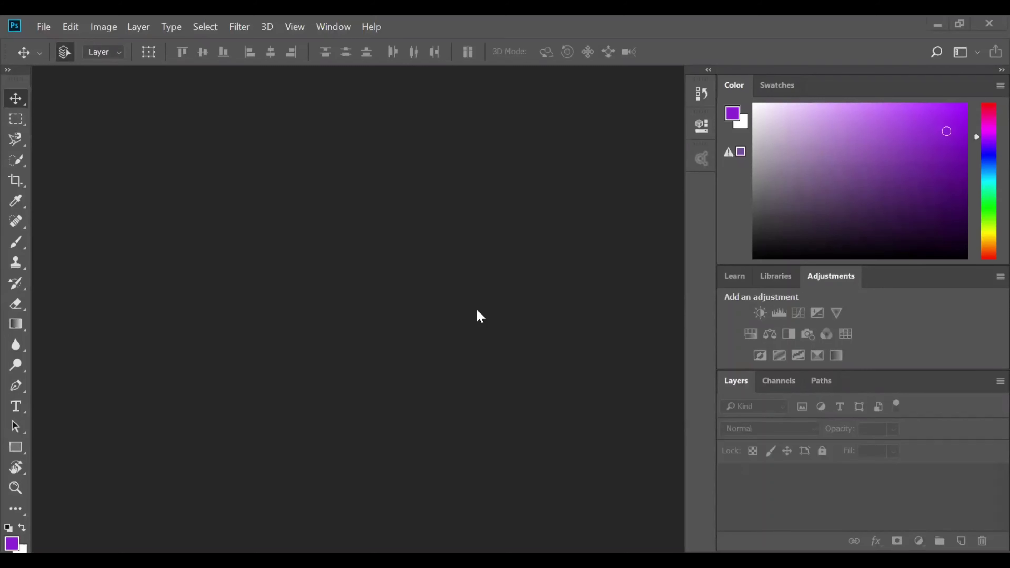
# Step: Create a new 500 x 700 px document at 72 pixels/inch in RGB colour with a white background
pyautogui.click(43, 27)
pyautogui.click(85, 42)
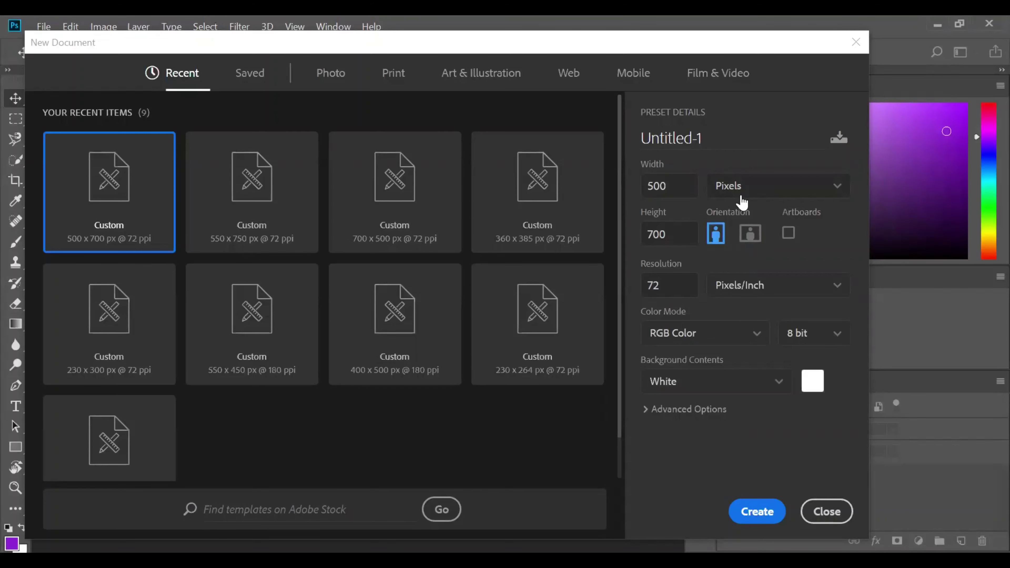
pyautogui.click(737, 394)
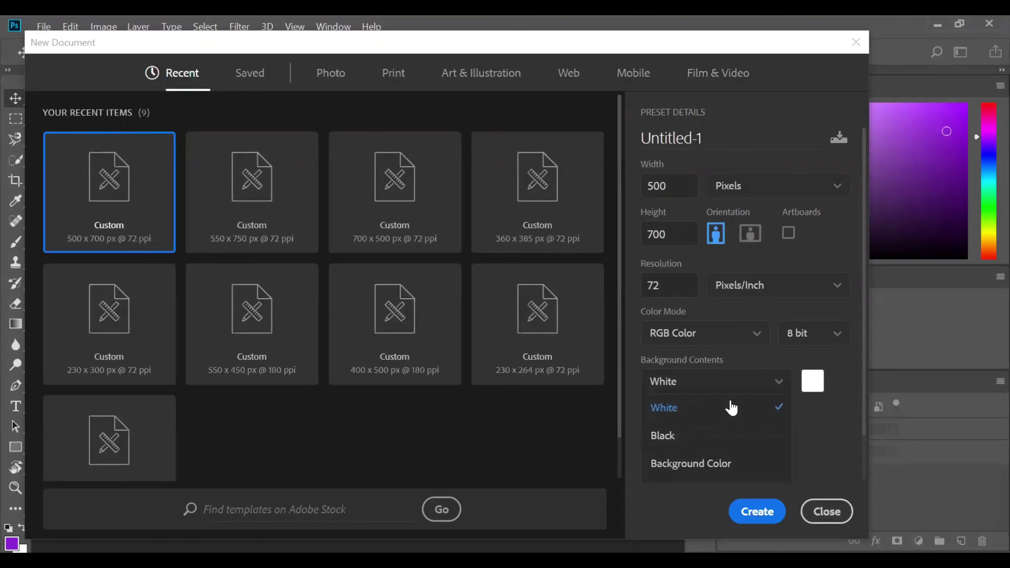
pyautogui.click(731, 408)
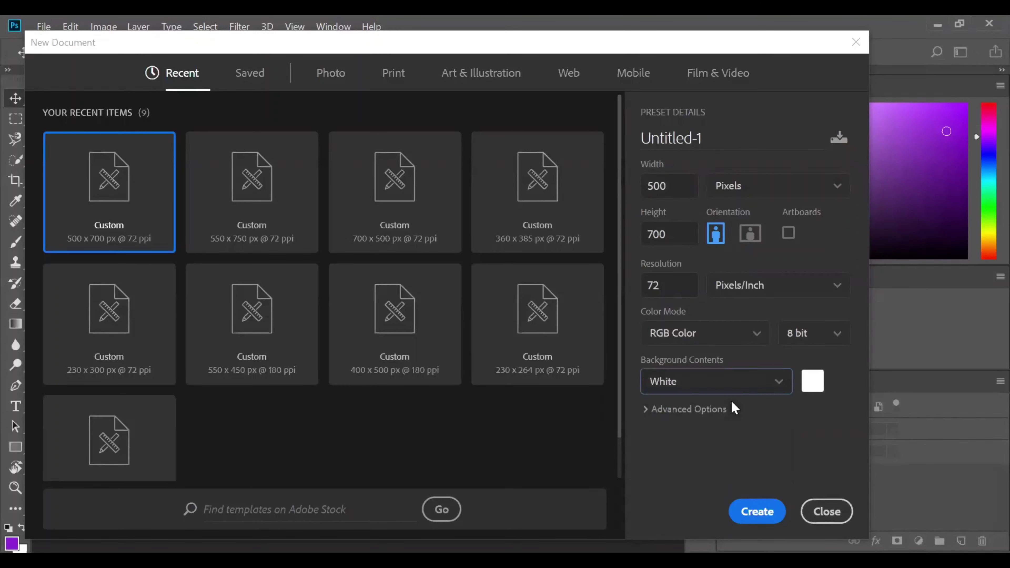
pyautogui.click(774, 504)
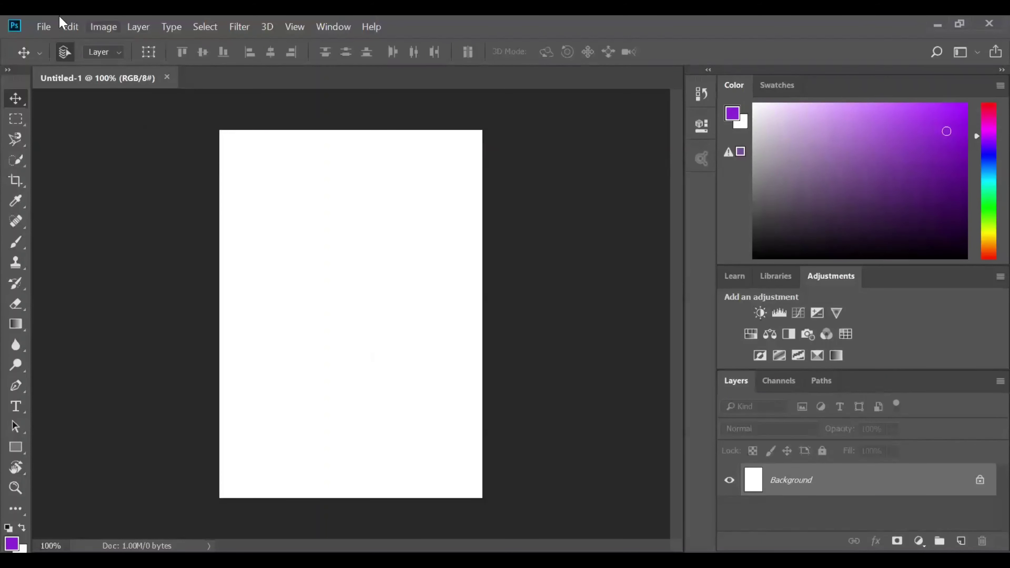
# Step: Open the forest path image file 1 from the photoshop course folder
pyautogui.click(51, 18)
pyautogui.click(64, 56)
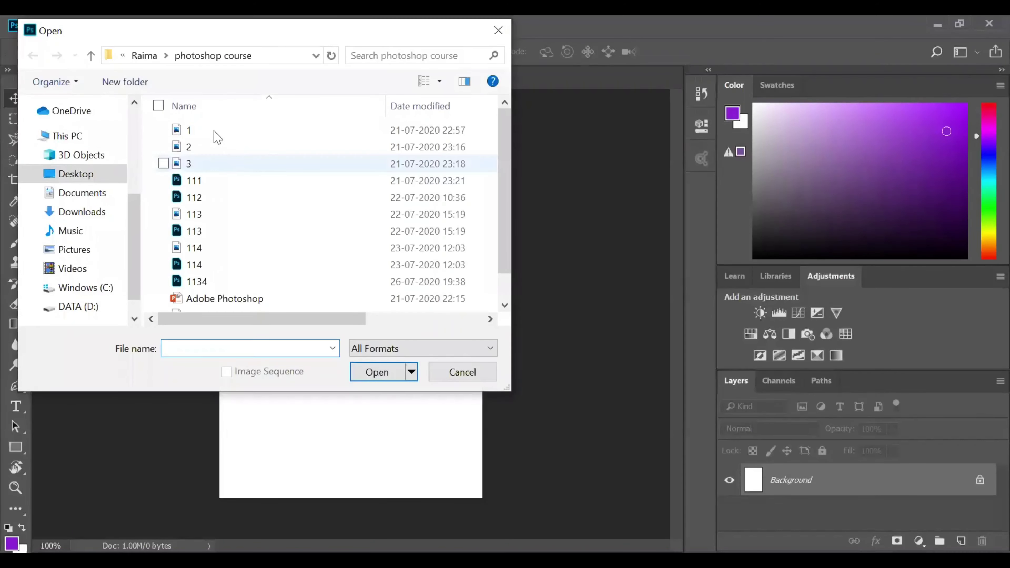
pyautogui.doubleClick(211, 130)
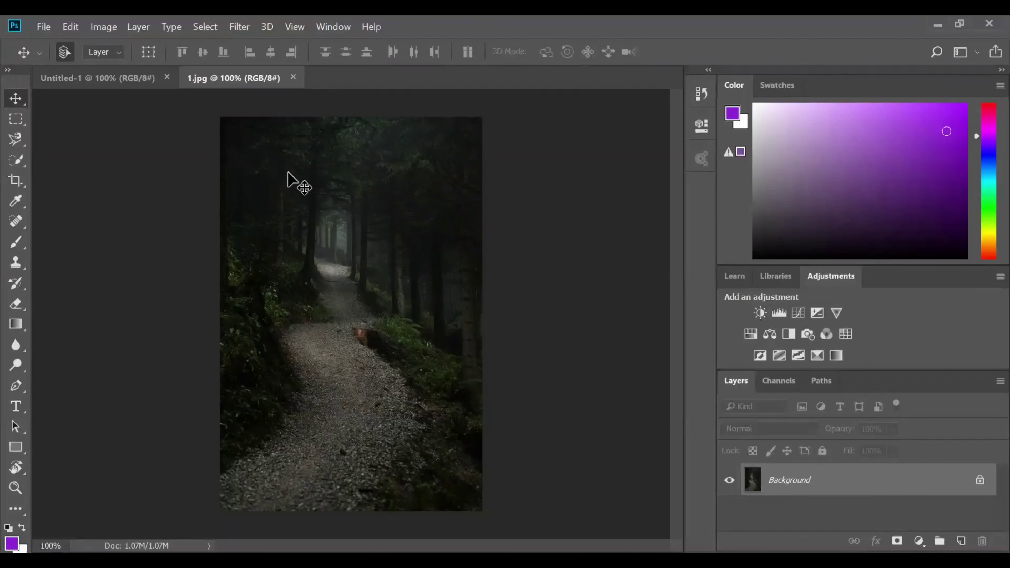
# Step: Unlock the forest image's background layer and move the picture into the Untitled-1 document so it covers the canvas
pyautogui.moveTo(268, 156); pyautogui.dragTo(160, 87)
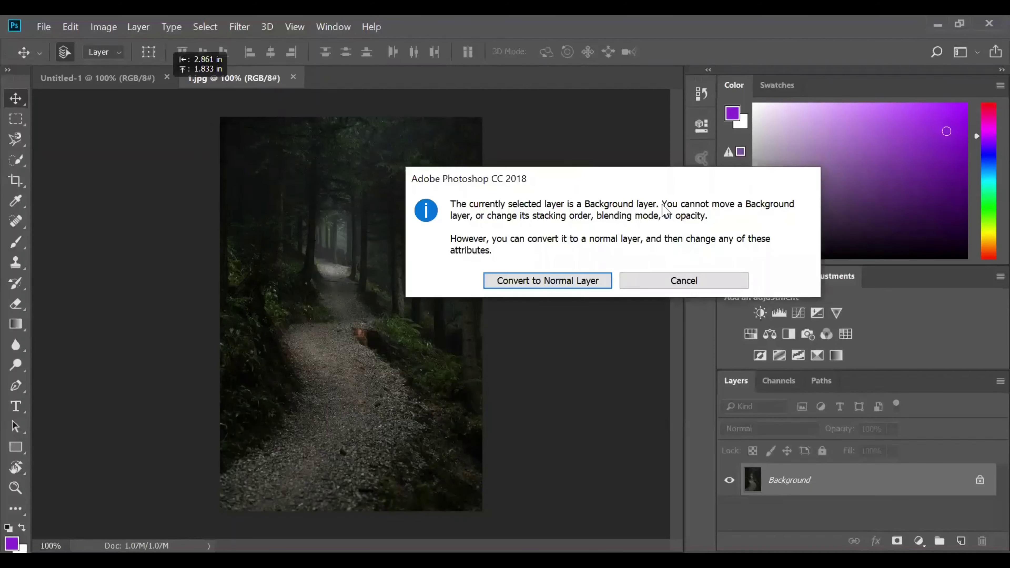
pyautogui.click(705, 284)
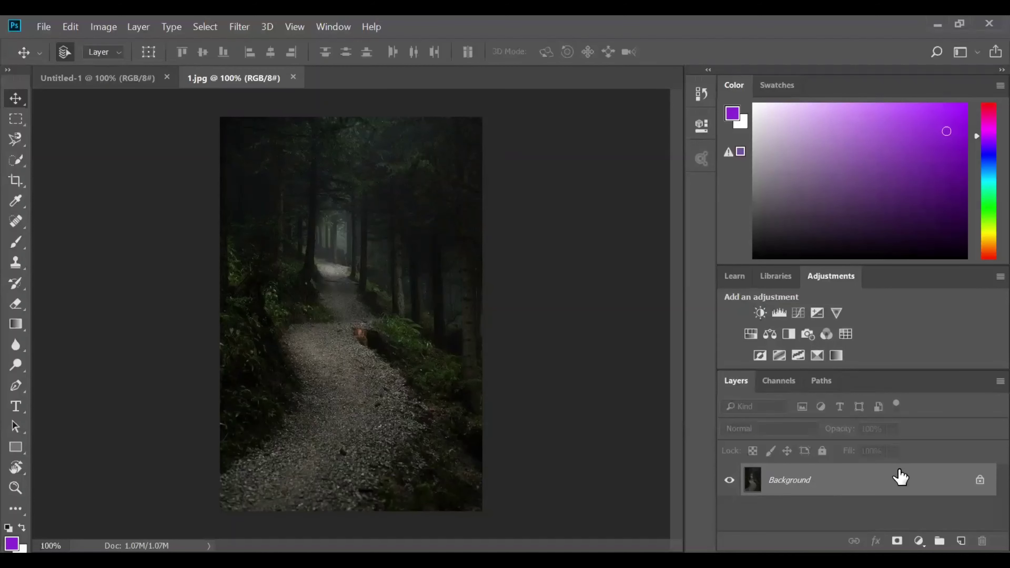
pyautogui.click(982, 484)
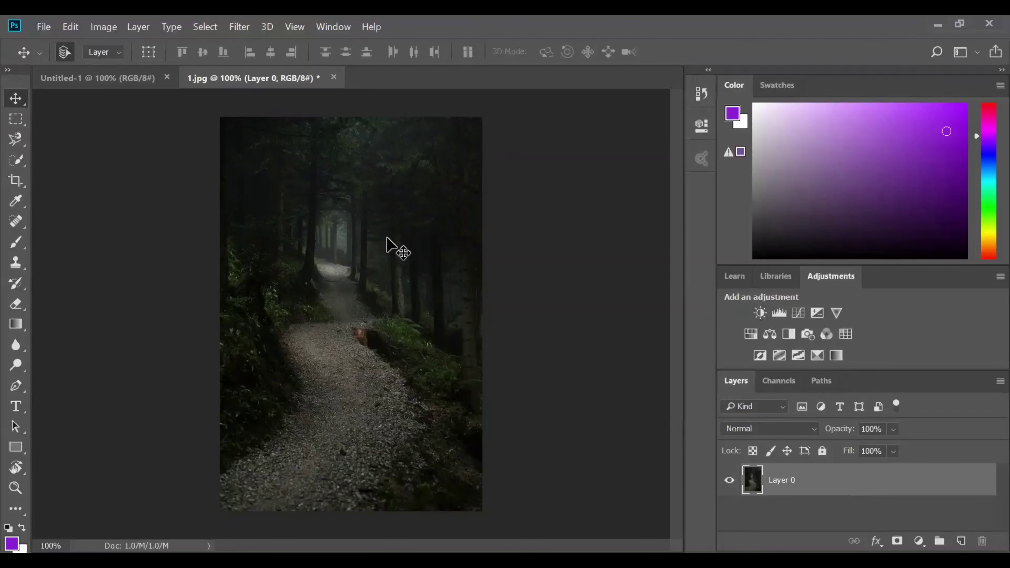
pyautogui.moveTo(387, 238); pyautogui.dragTo(350, 312)
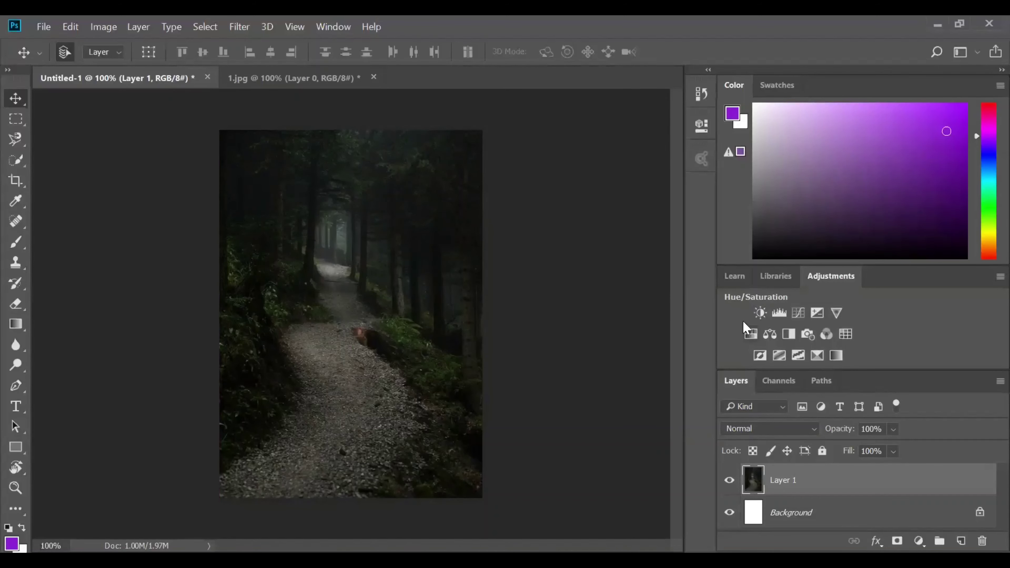
# Step: Add a Brightness/Contrast adjustment with brightness 63 and slightly raised contrast, and compare the image with and without it
pyautogui.click(762, 317)
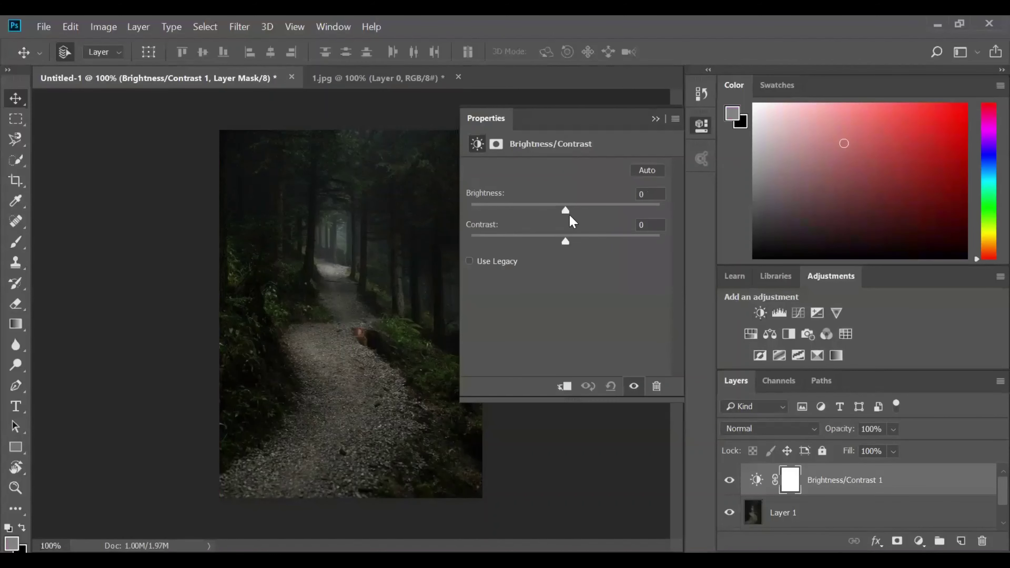
pyautogui.moveTo(574, 211); pyautogui.dragTo(606, 218)
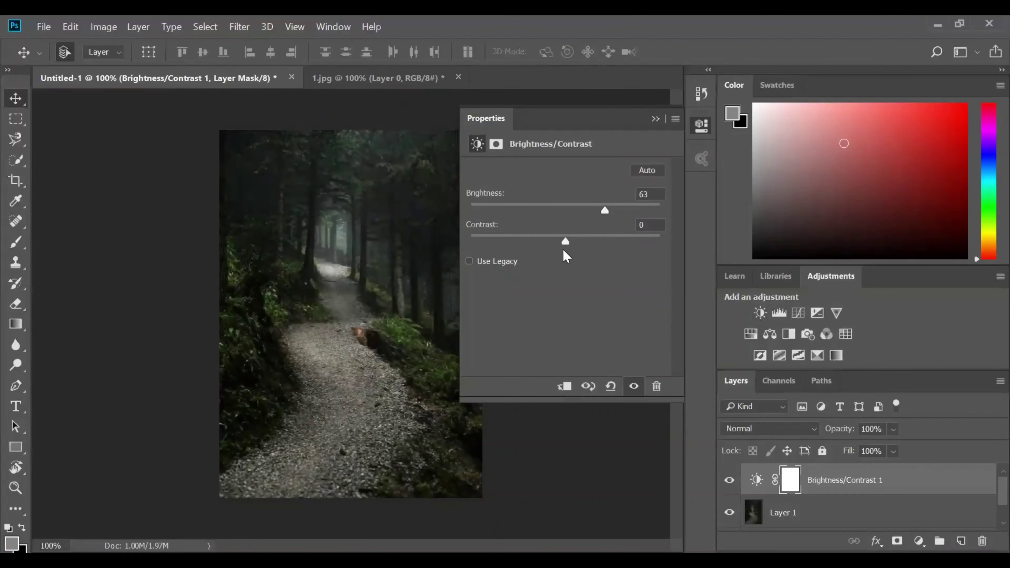
pyautogui.moveTo(566, 240); pyautogui.dragTo(579, 262)
pyautogui.click(730, 481)
pyautogui.click(731, 482)
pyautogui.click(731, 482)
pyautogui.click(730, 480)
pyautogui.click(658, 118)
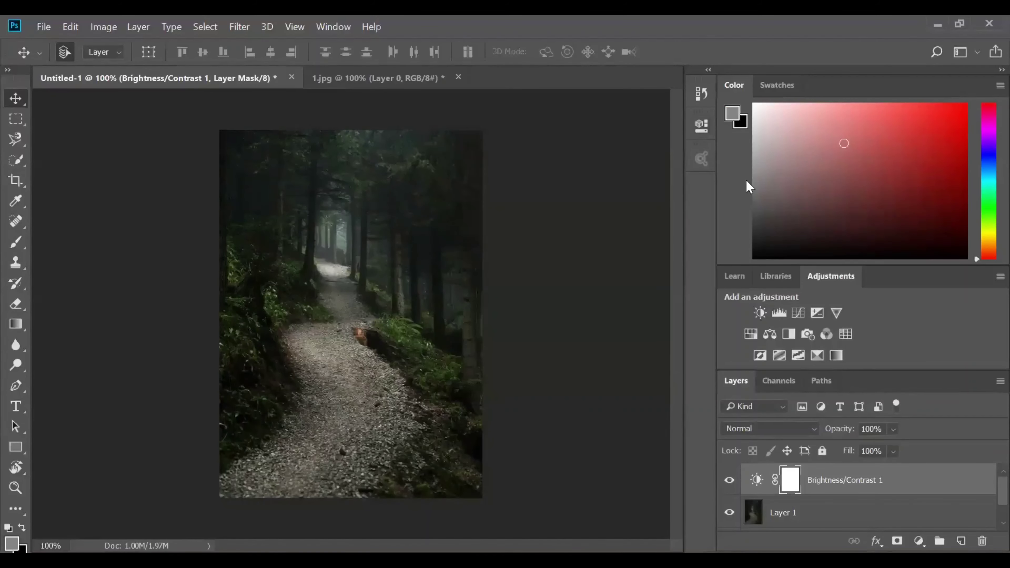
# Step: Try a Levels adjustment on the Green channel's output levels and delete that adjustment layer
pyautogui.click(779, 313)
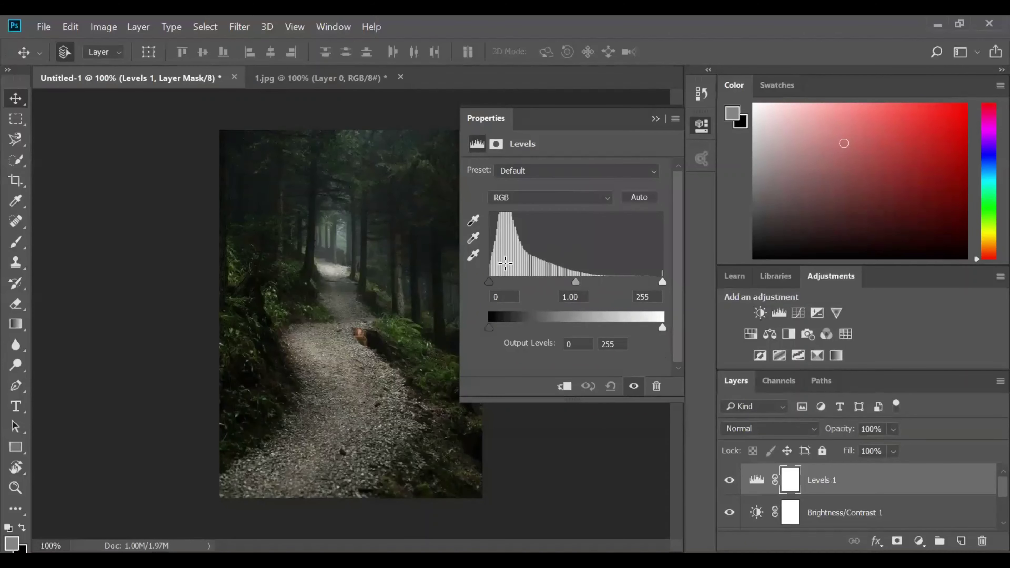
pyautogui.click(593, 199)
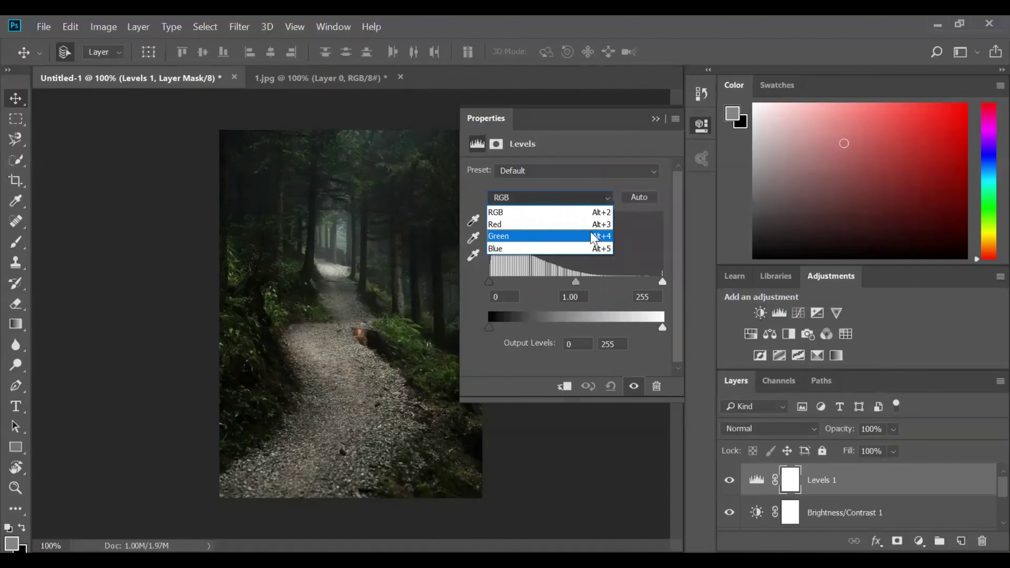
pyautogui.click(594, 235)
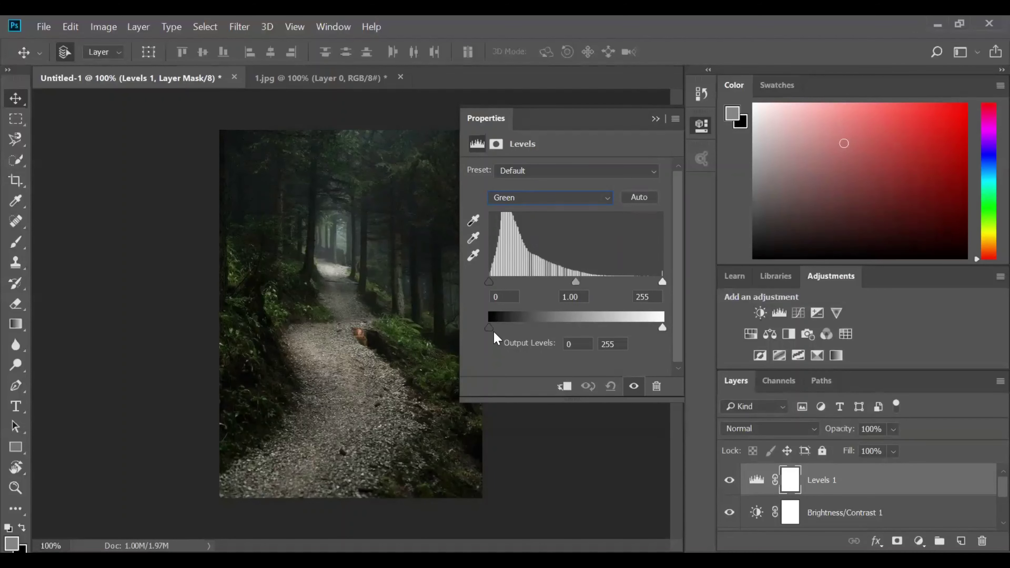
pyautogui.moveTo(494, 335); pyautogui.dragTo(490, 362)
pyautogui.moveTo(660, 334)
pyautogui.mouseDown()
pyautogui.moveTo(564, 323)
pyautogui.moveTo(670, 323)
pyautogui.mouseUp()
pyautogui.click(656, 119)
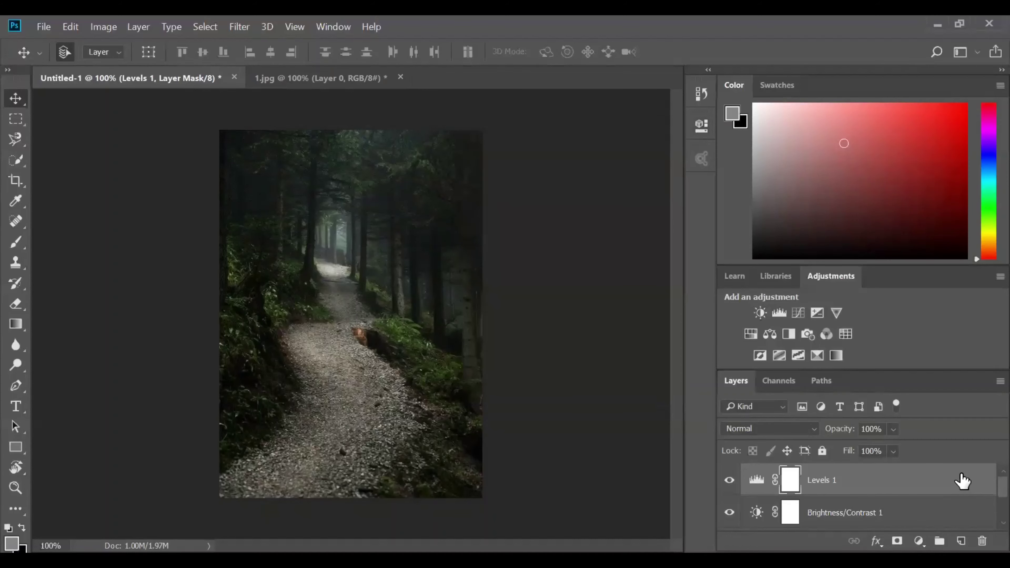
pyautogui.click(963, 481)
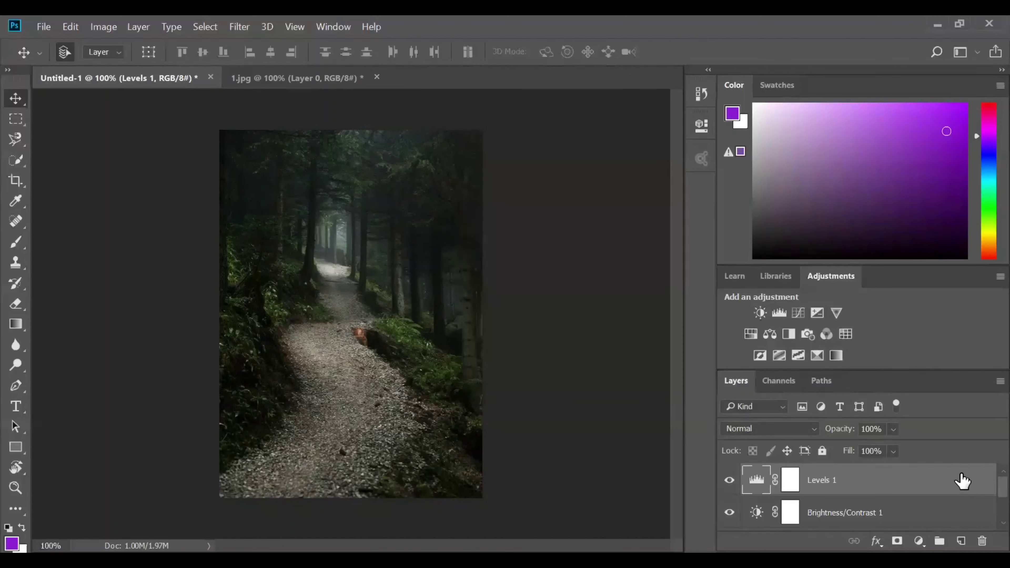
pyautogui.press('Delete')
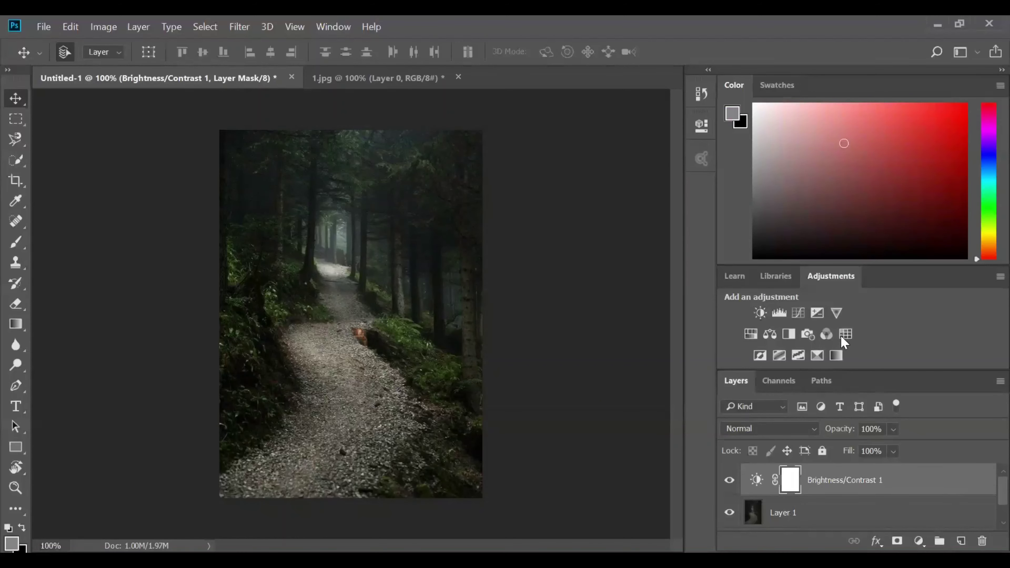
# Step: Add a Curves adjustment and bend the RGB curve strongly upward in the shadows to brighten the forest image
pyautogui.click(803, 314)
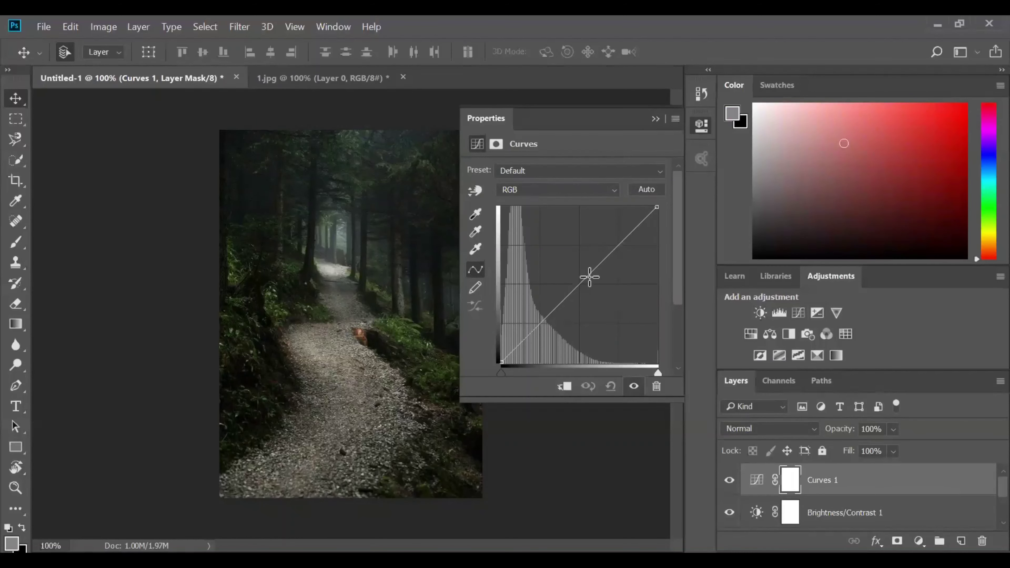
pyautogui.moveTo(586, 260); pyautogui.dragTo(538, 292)
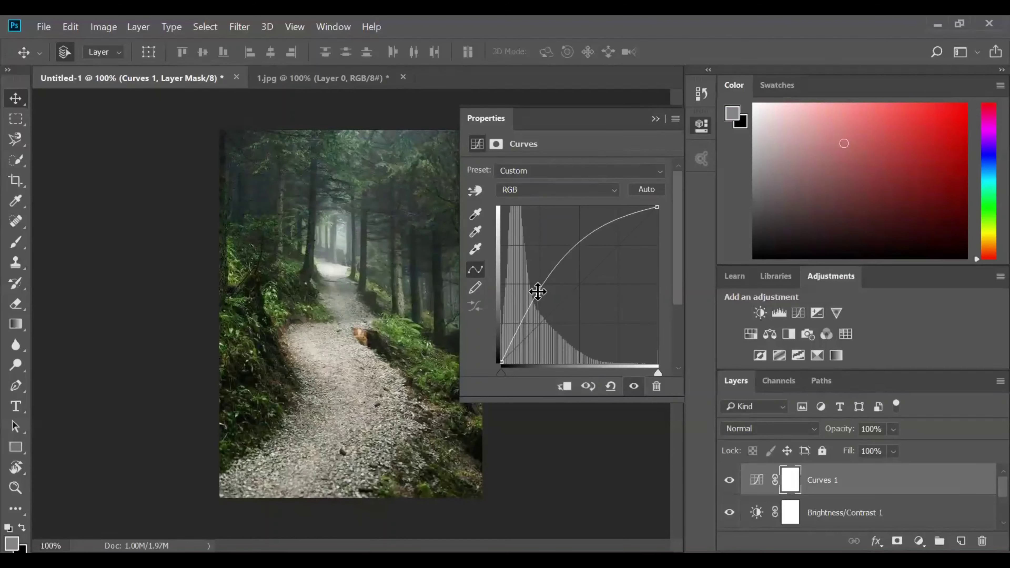
pyautogui.click(656, 119)
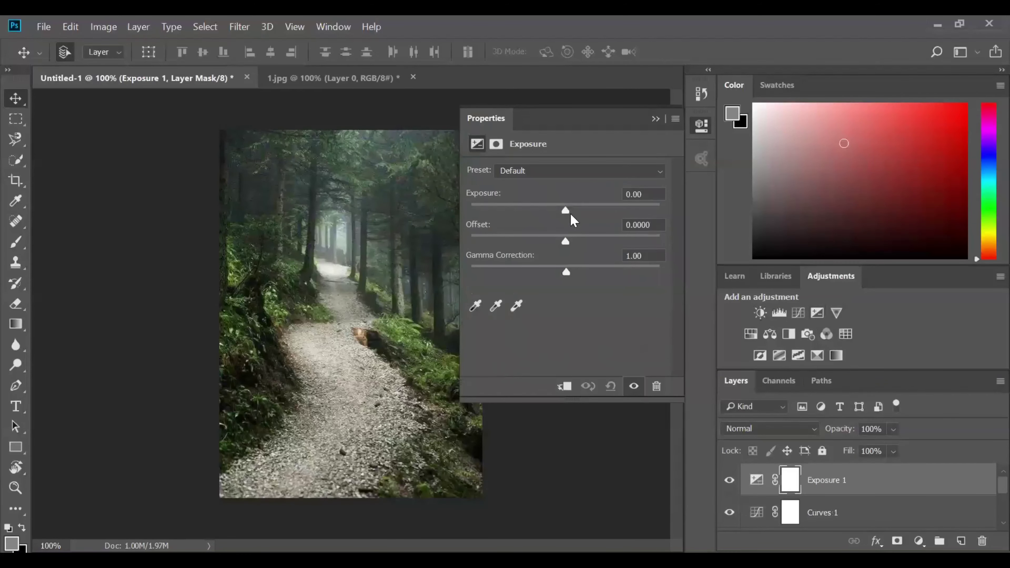
# Step: Set the Exposure adjustment to exposure -1.67, offset -0.0042 and gamma correction 0.92
pyautogui.moveTo(570, 212); pyautogui.dragTo(543, 243)
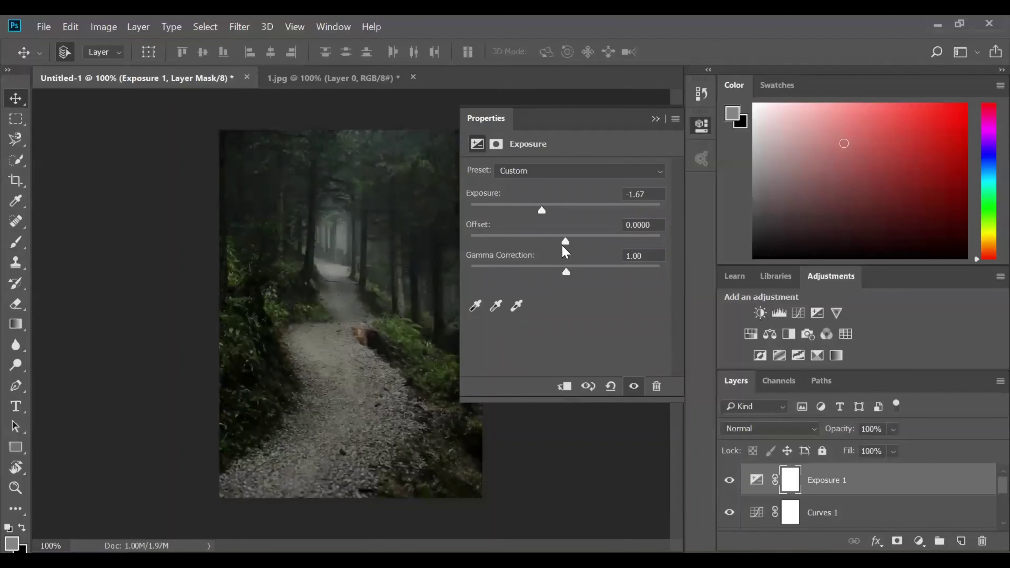
pyautogui.moveTo(564, 244); pyautogui.dragTo(568, 274)
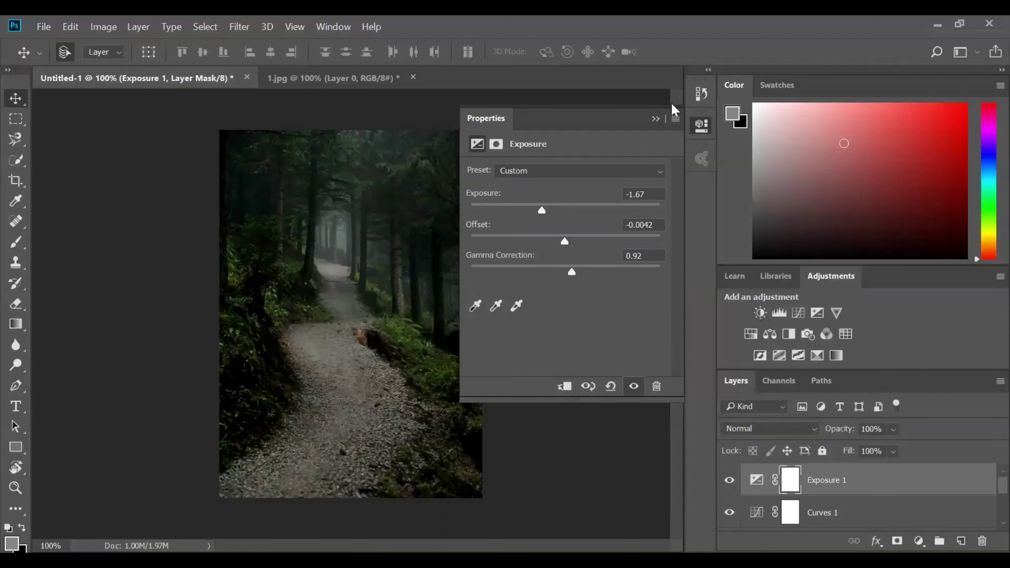
pyautogui.click(653, 121)
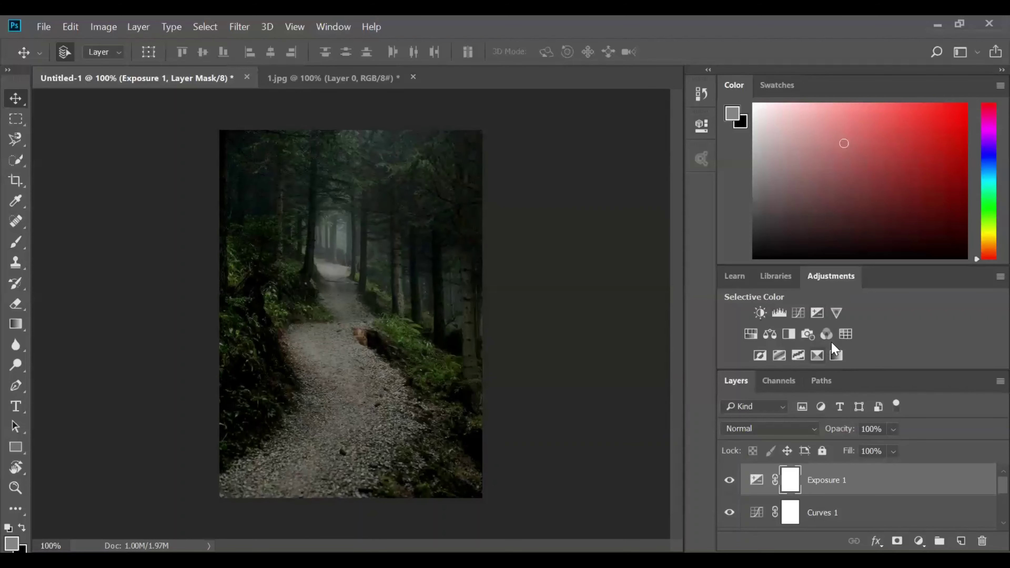
# Step: Add a Vibrance adjustment with vibrance +85 and saturation +100, and compare the image with and without it
pyautogui.click(837, 313)
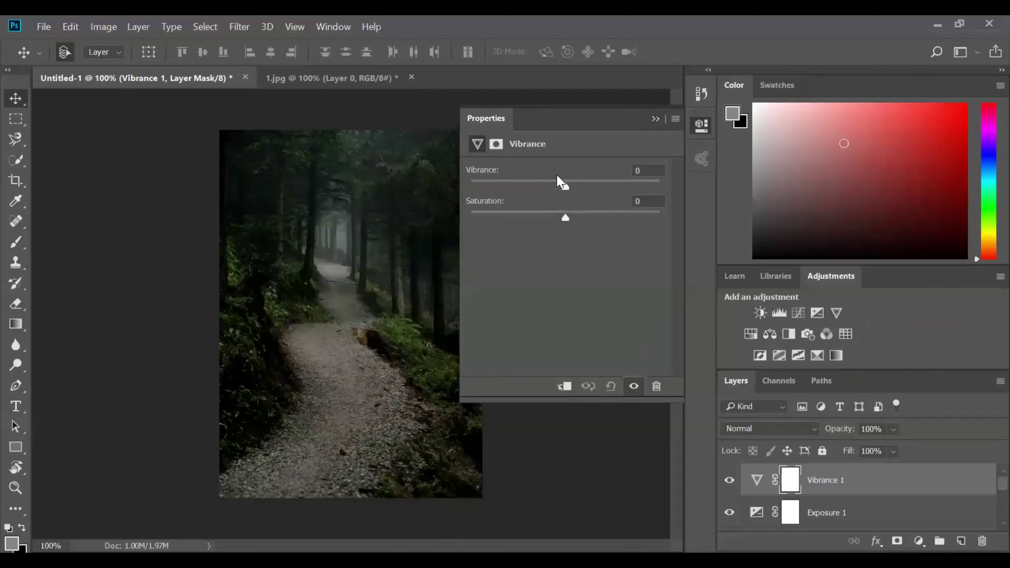
pyautogui.moveTo(567, 185); pyautogui.dragTo(647, 216)
pyautogui.moveTo(567, 220); pyautogui.dragTo(663, 220)
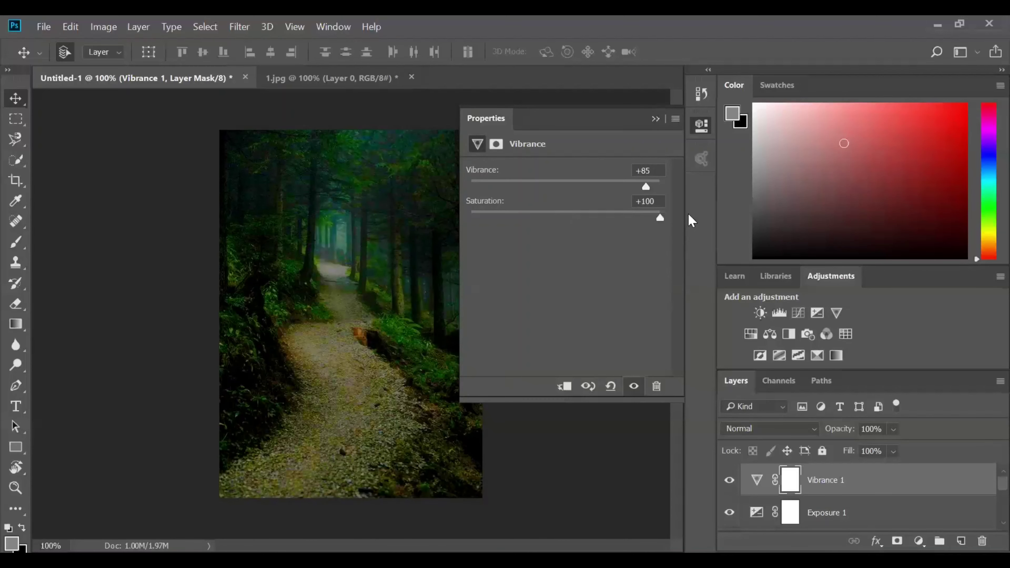
pyautogui.click(729, 481)
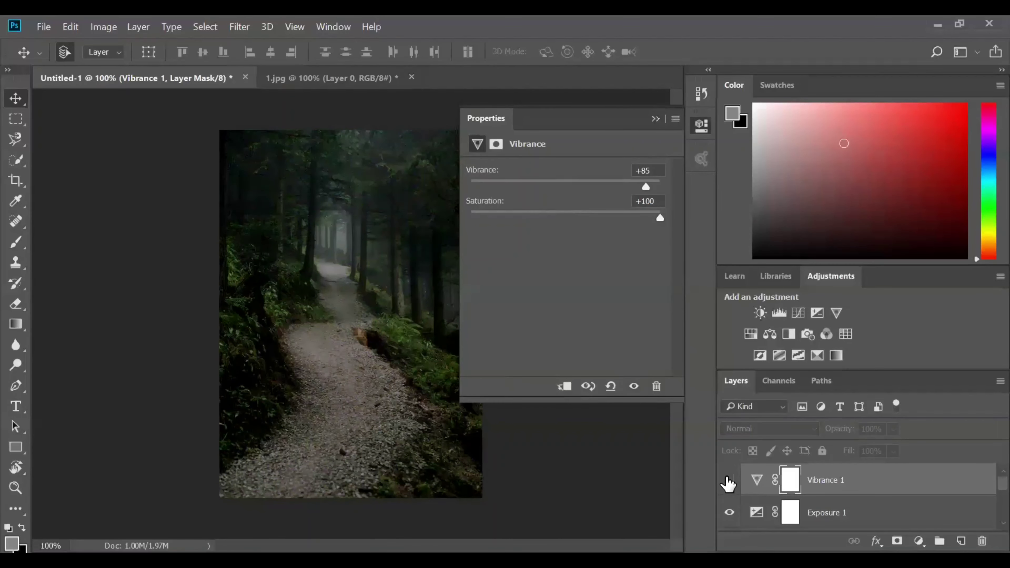
pyautogui.click(729, 480)
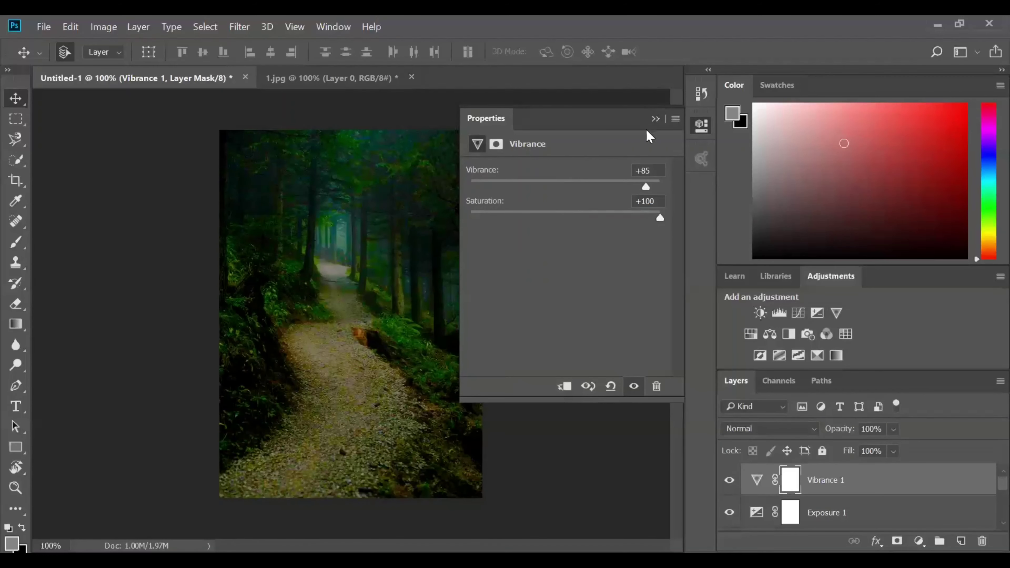
pyautogui.click(661, 123)
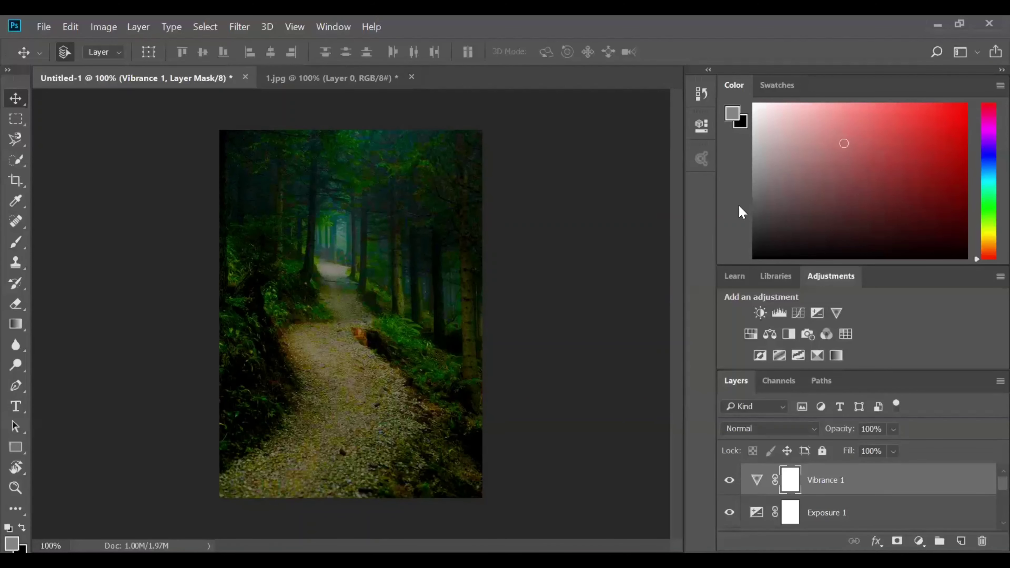
# Step: Add a Hue/Saturation adjustment, try several hue shifts, set the hue to -10 and select the adjustment layer
pyautogui.click(751, 339)
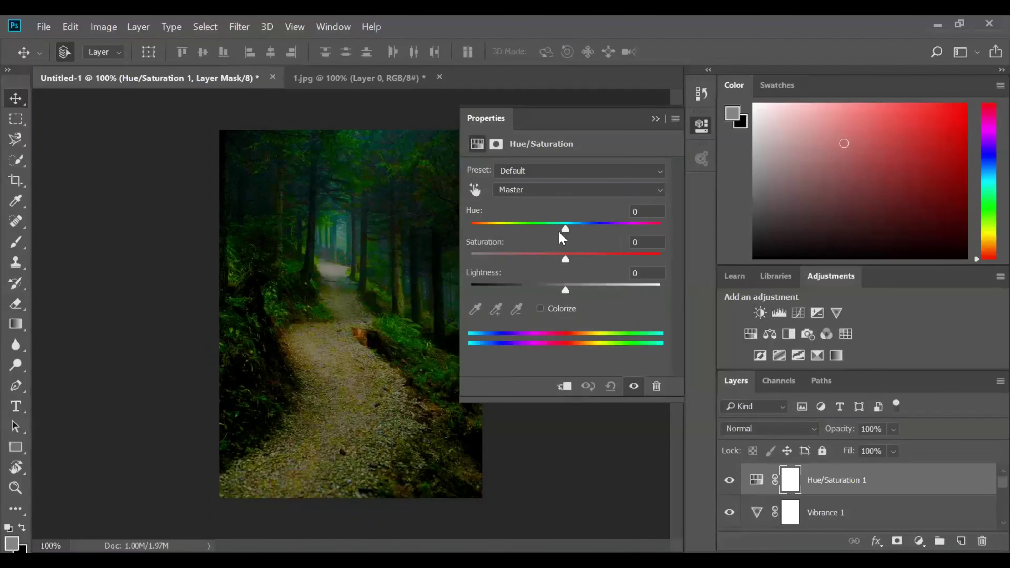
pyautogui.moveTo(566, 229); pyautogui.dragTo(504, 270)
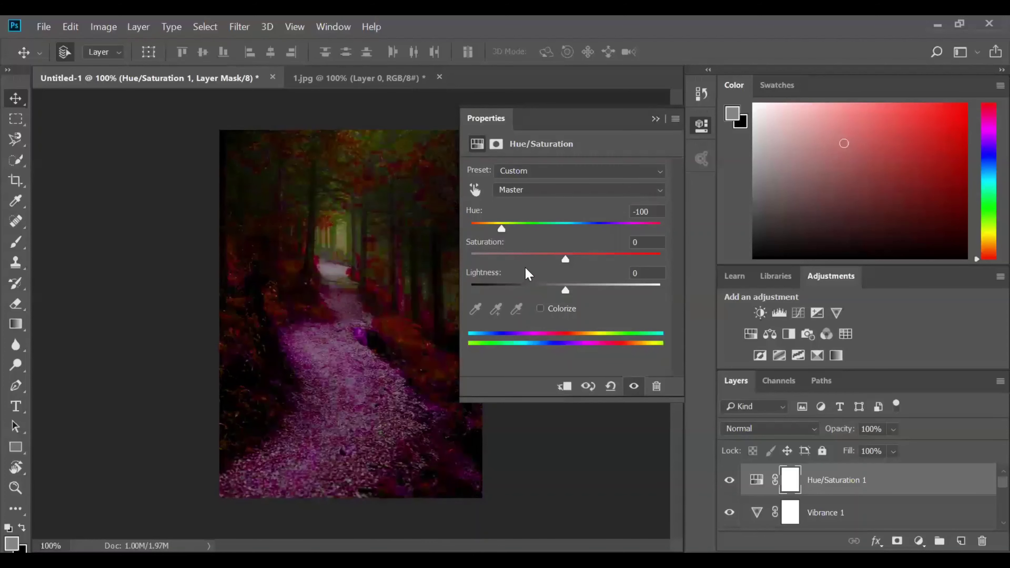
pyautogui.click(548, 228)
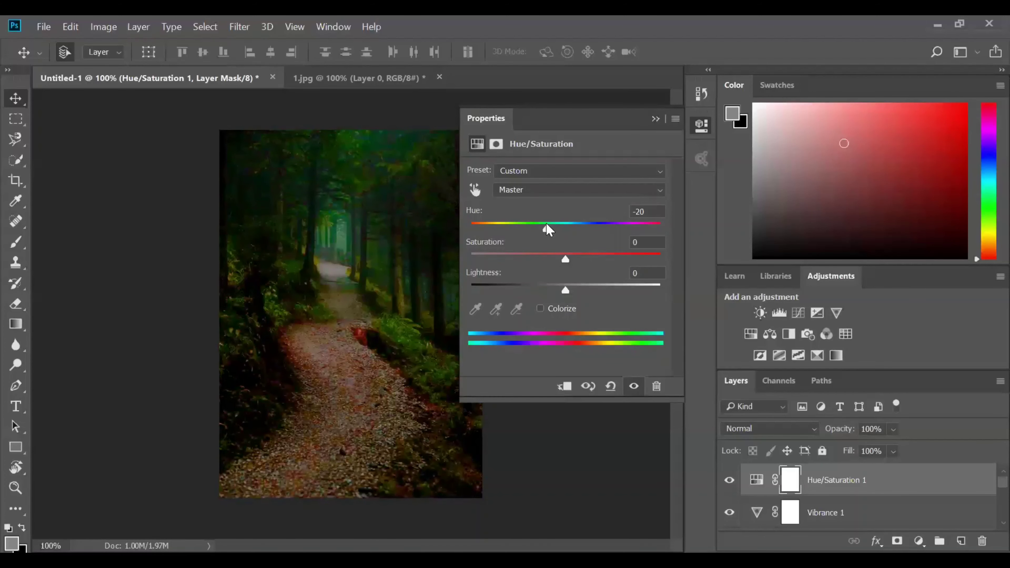
pyautogui.click(556, 230)
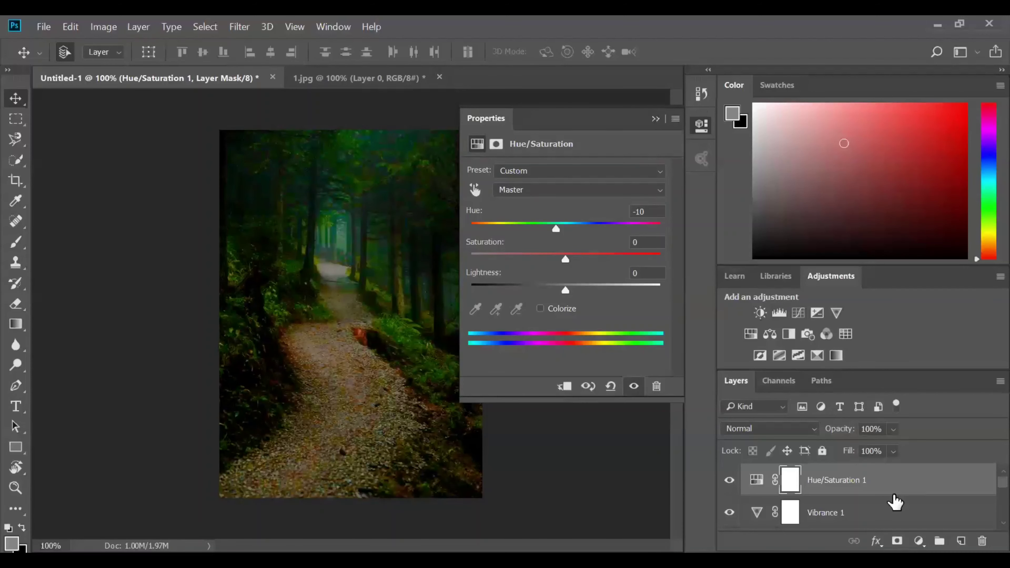
pyautogui.click(922, 476)
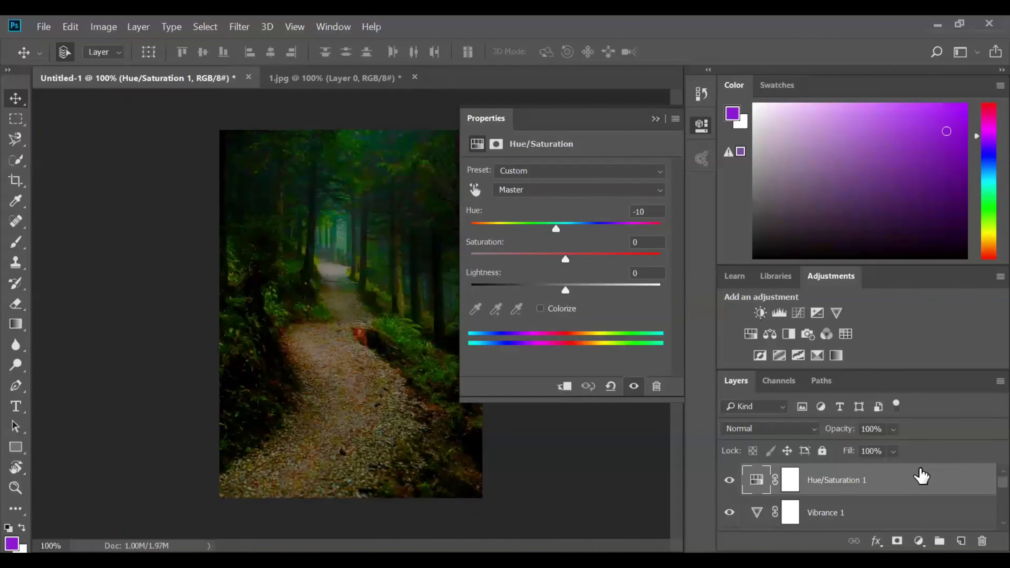
# Step: Delete the Hue/Saturation adjustment layer above the Vibrance layer
pyautogui.press('Delete')
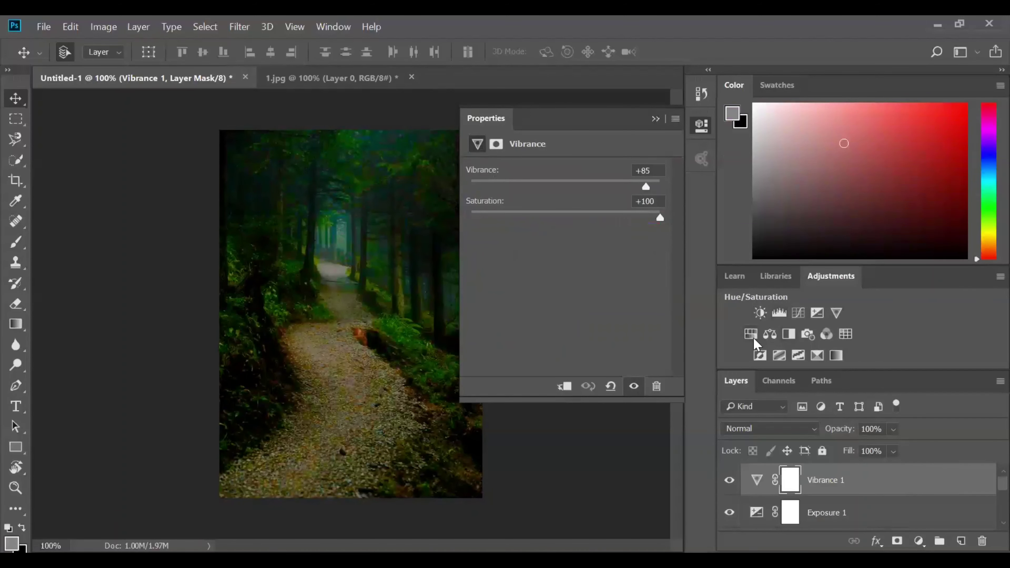
# Step: Try a Color Balance adjustment above the Vibrance layer with its settings left at 0, and delete that adjustment layer
pyautogui.click(774, 337)
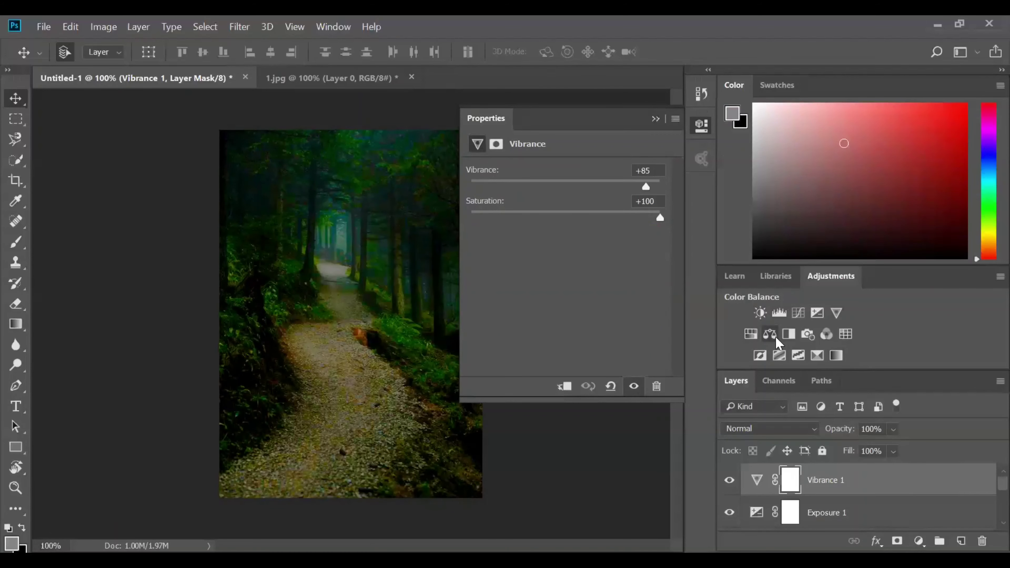
pyautogui.moveTo(544, 207)
pyautogui.mouseDown()
pyautogui.moveTo(485, 199)
pyautogui.moveTo(604, 181)
pyautogui.moveTo(616, 189)
pyautogui.moveTo(532, 221)
pyautogui.moveTo(550, 222)
pyautogui.moveTo(544, 215)
pyautogui.mouseUp()
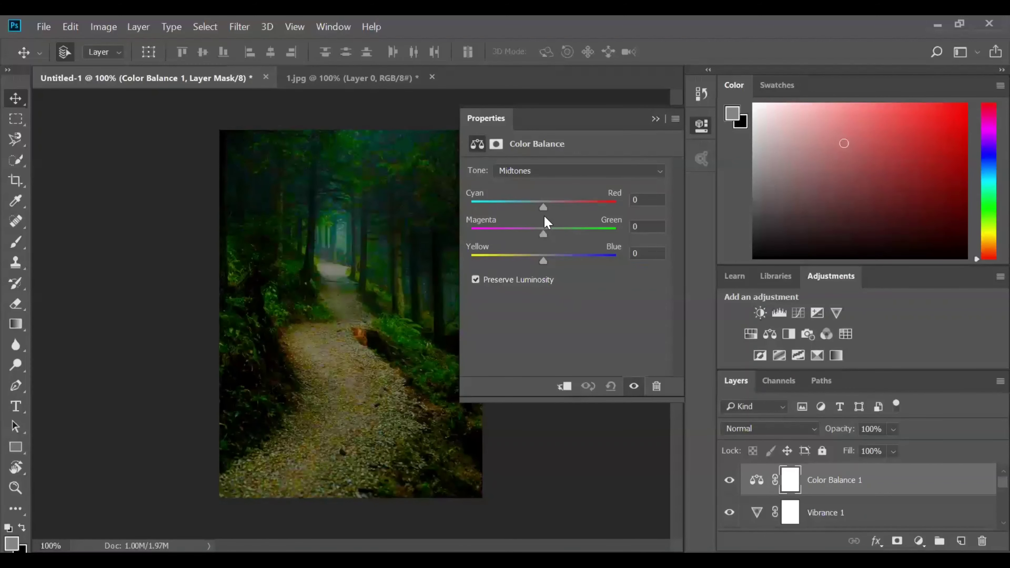
pyautogui.click(653, 118)
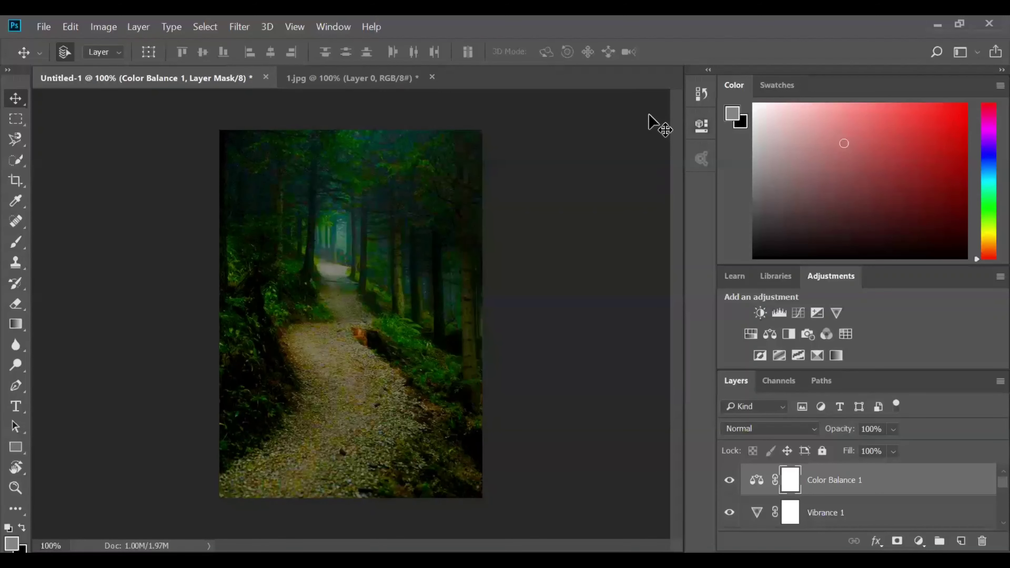
pyautogui.click(873, 481)
pyautogui.press('Delete')
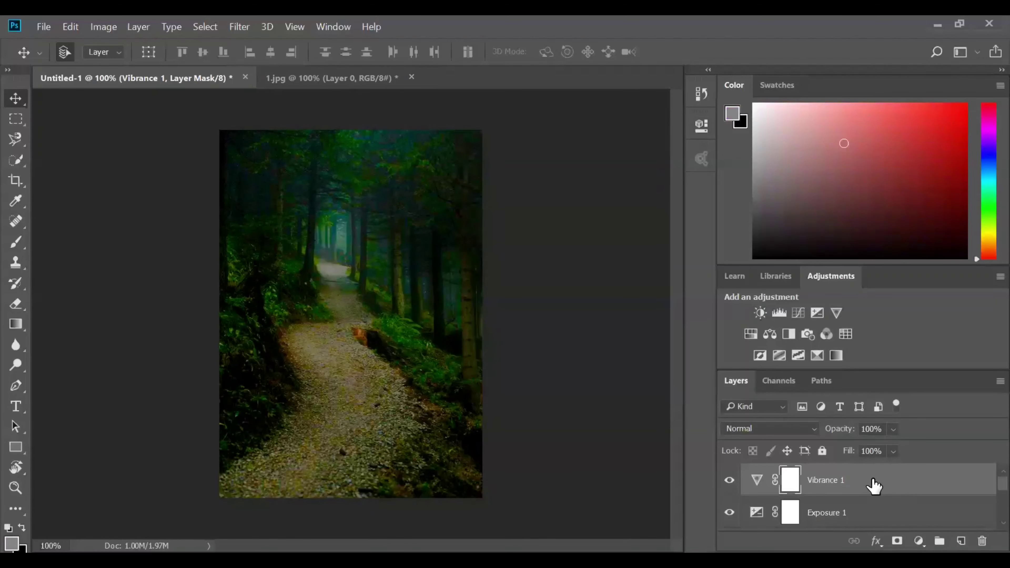
# Step: Try a Black & White adjustment with the Default preset on the forest image, and delete that adjustment layer
pyautogui.click(790, 334)
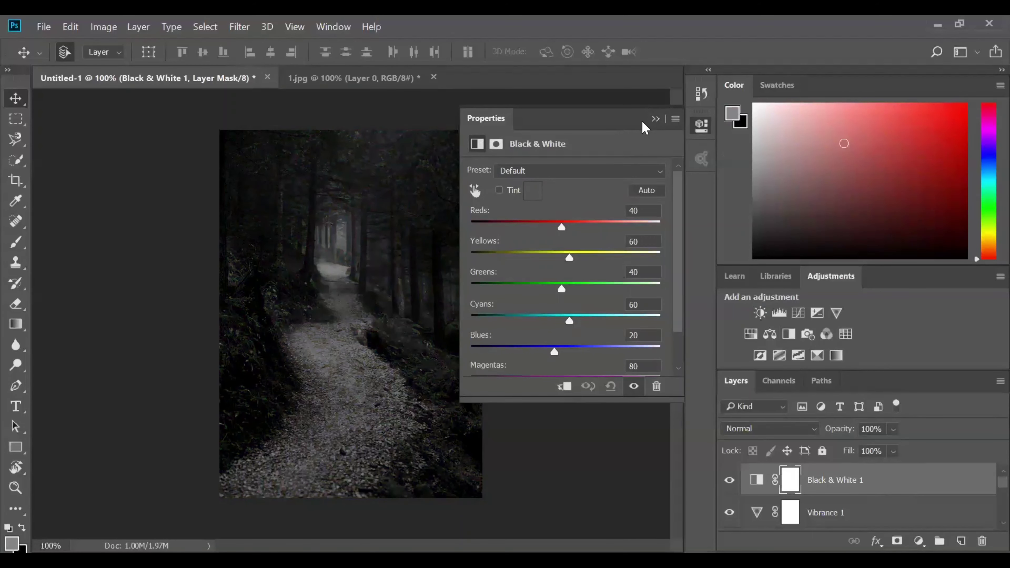
pyautogui.click(656, 119)
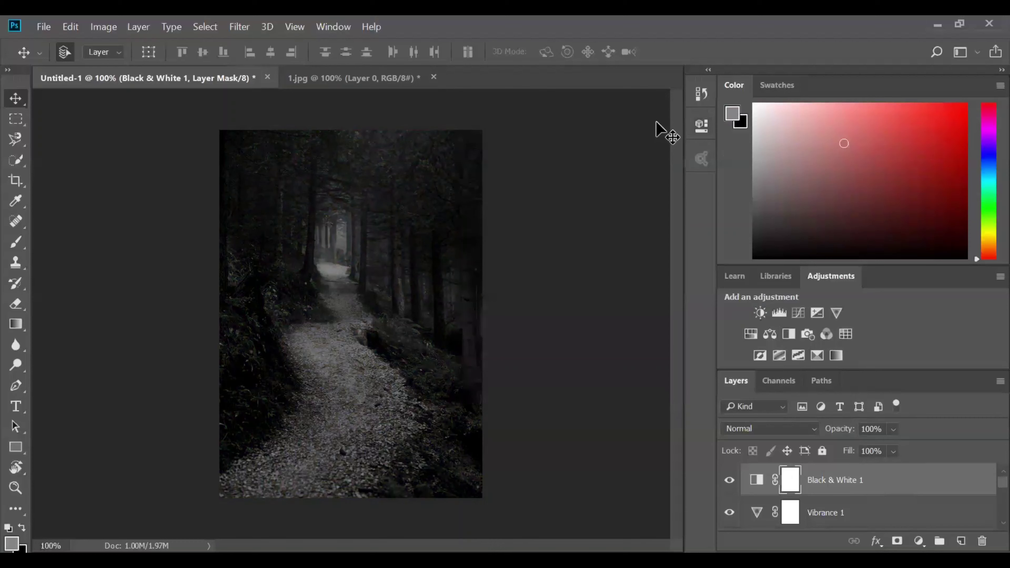
pyautogui.click(872, 481)
pyautogui.press('Delete')
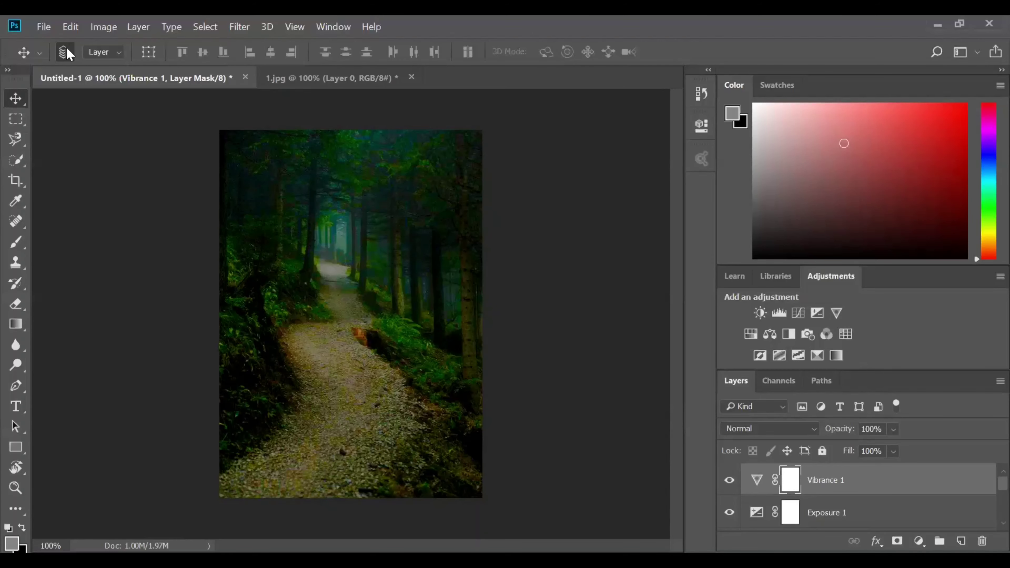
# Step: Save the image as a JPEG named 1234 in the photoshop course folder with quality 8 (High) and Baseline ("Standard") format
pyautogui.click(44, 26)
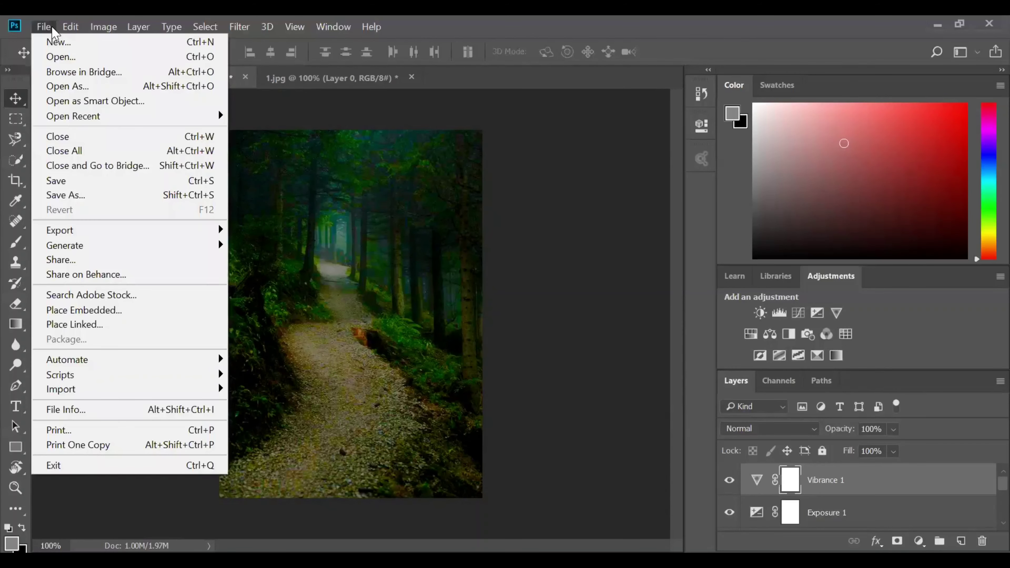
pyautogui.click(338, 124)
pyautogui.click(71, 27)
pyautogui.click(43, 32)
pyautogui.click(89, 194)
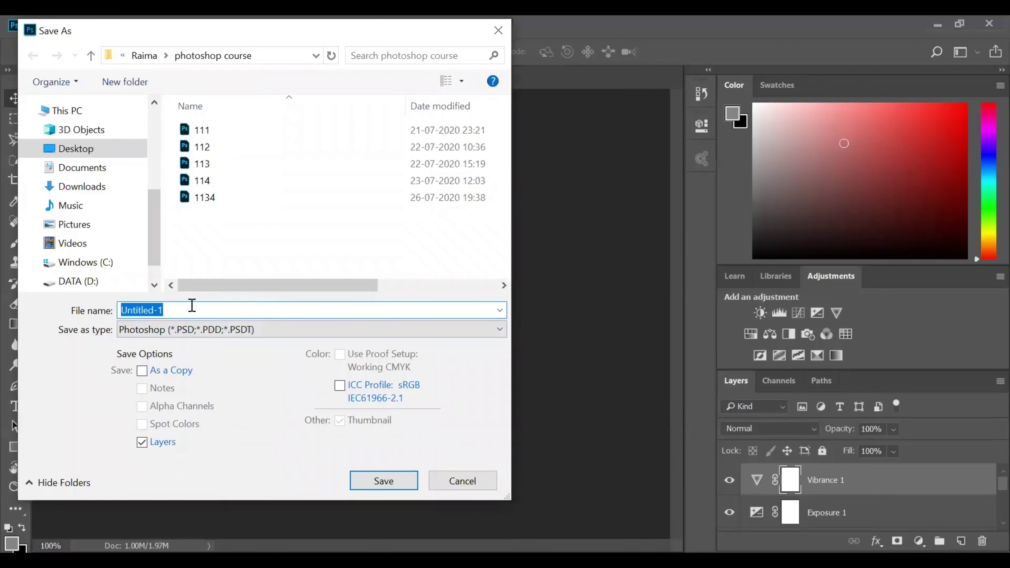
pyautogui.write('1234')
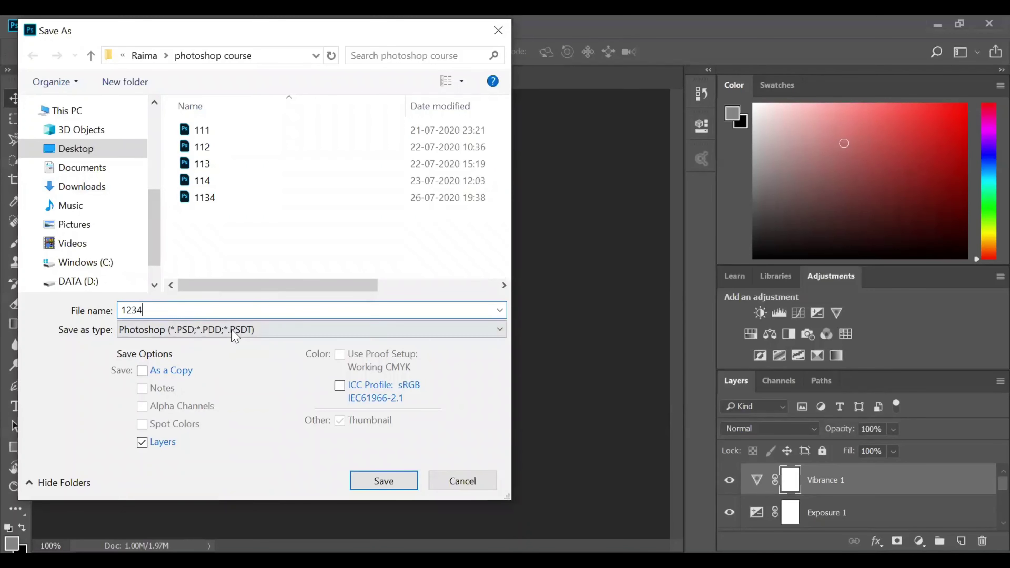
pyautogui.click(235, 336)
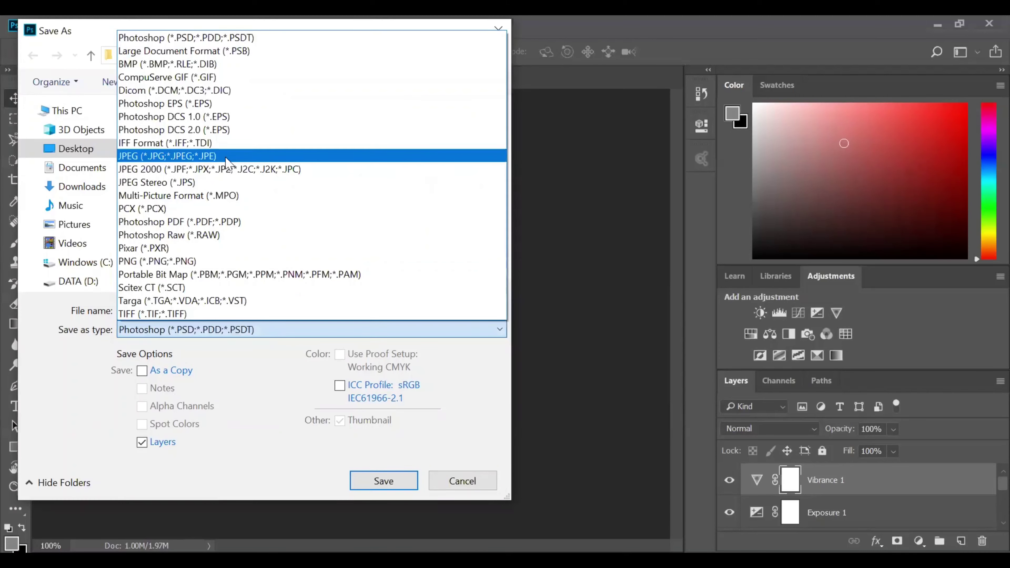
pyautogui.click(226, 156)
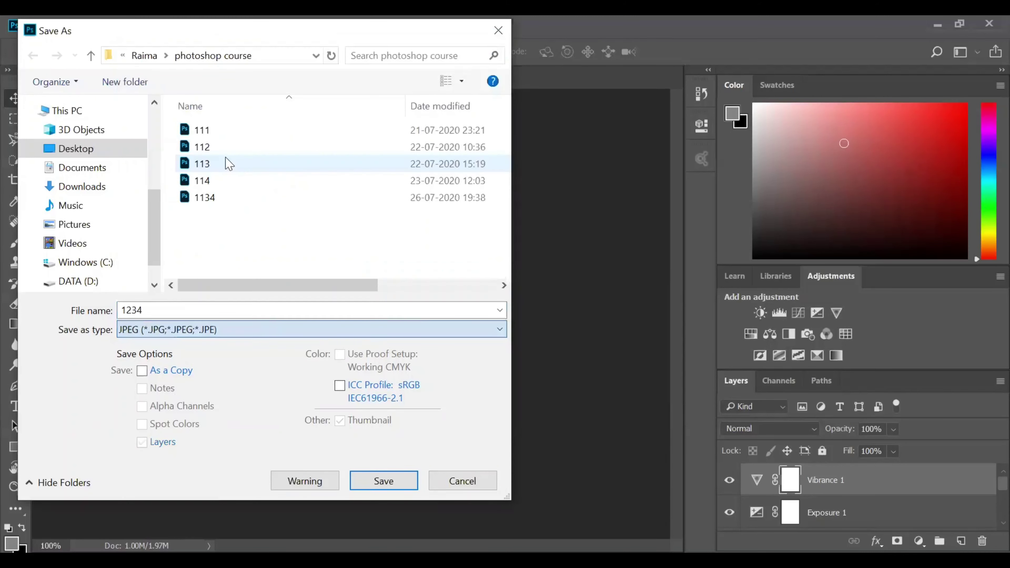
pyautogui.click(383, 482)
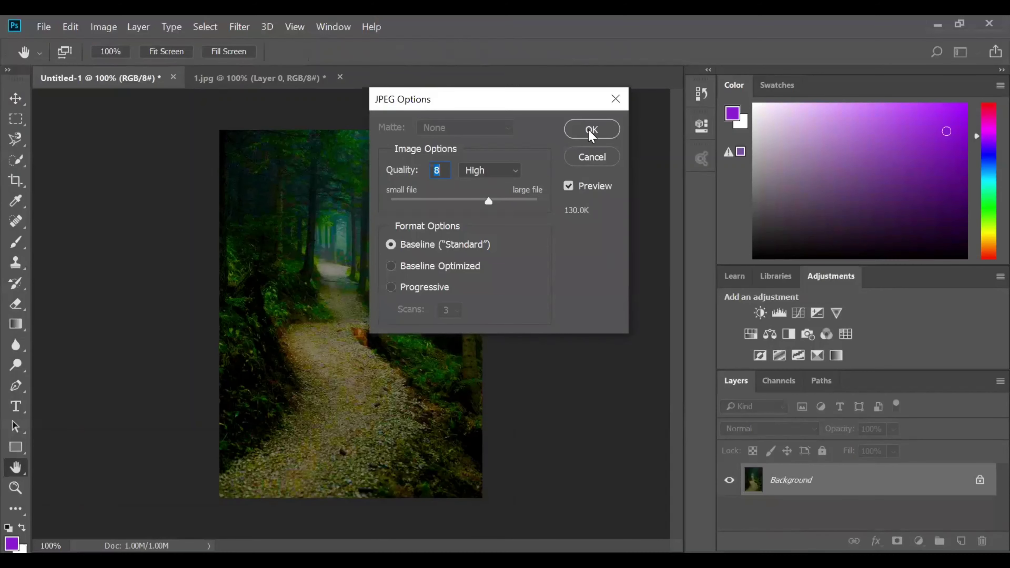
pyautogui.click(591, 131)
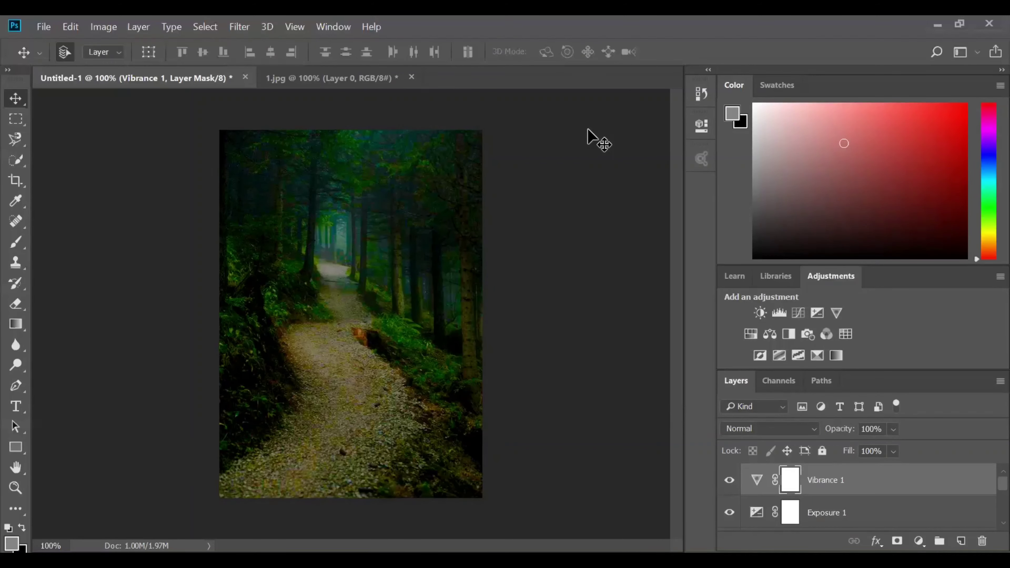
# Step: Save the layered document in Photoshop format as 1123 in the photoshop course folder with Maximize Compatibility enabled
pyautogui.click(44, 26)
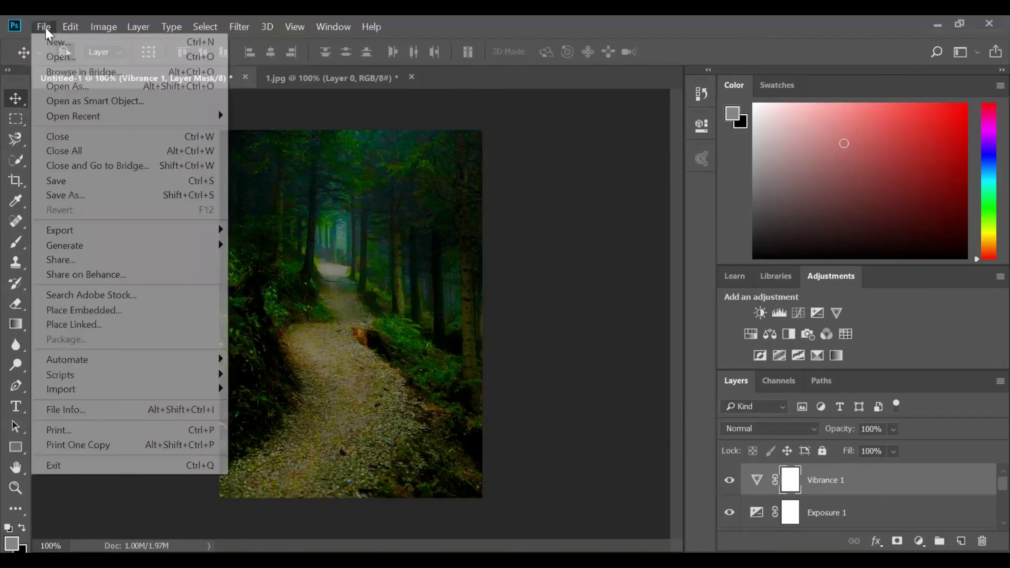
pyautogui.click(79, 182)
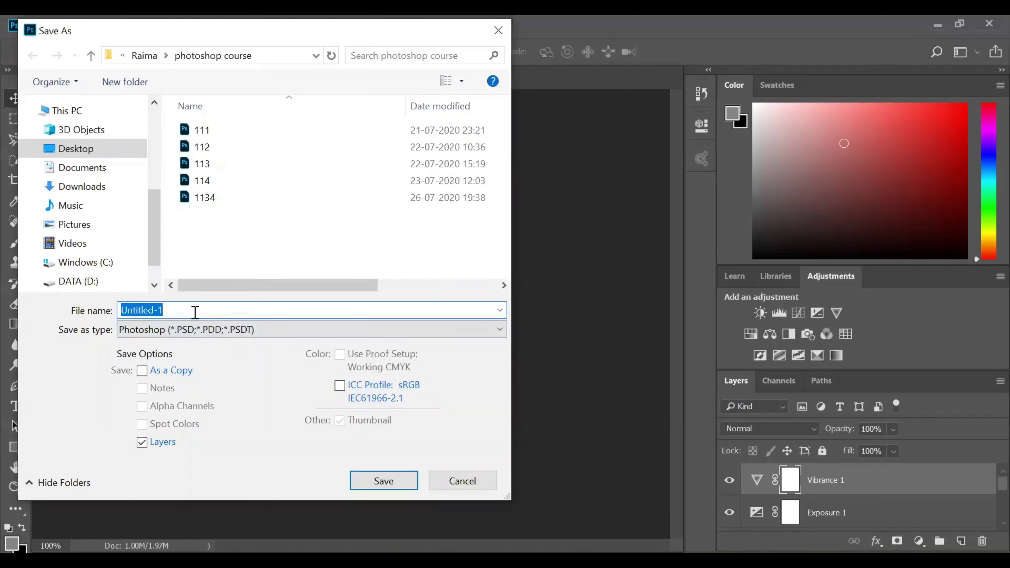
pyautogui.write('1123')
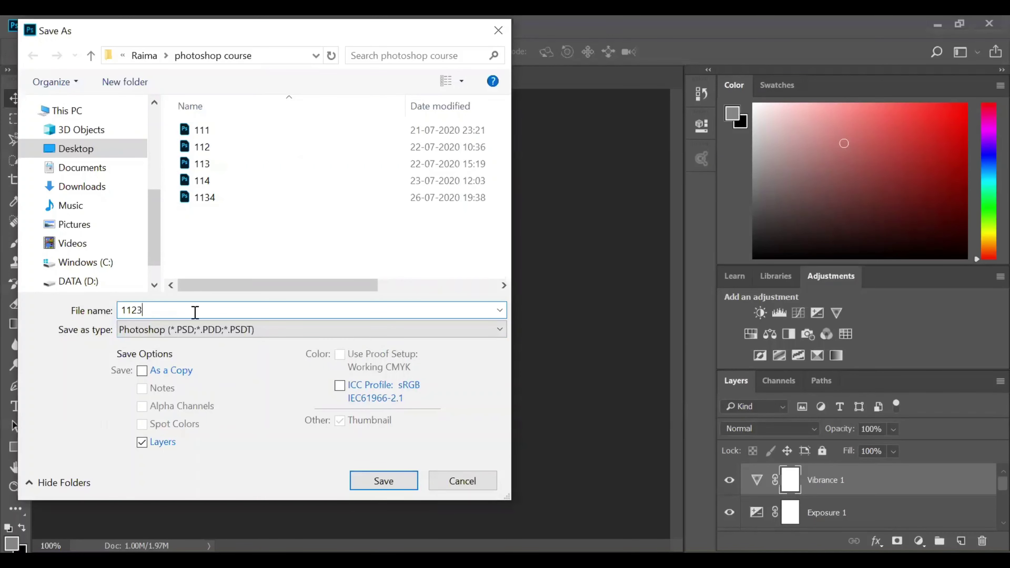
pyautogui.click(385, 480)
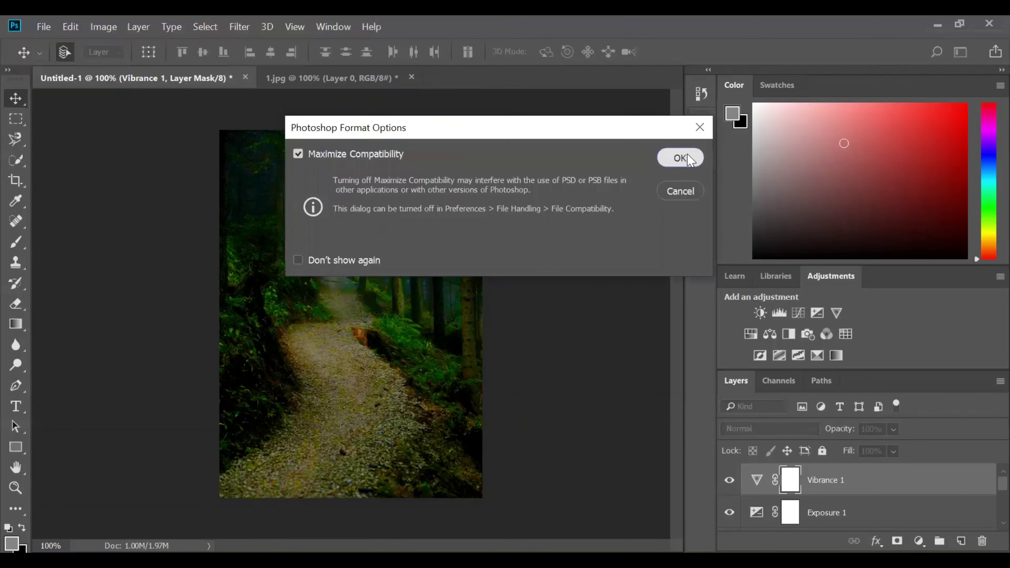
pyautogui.click(690, 159)
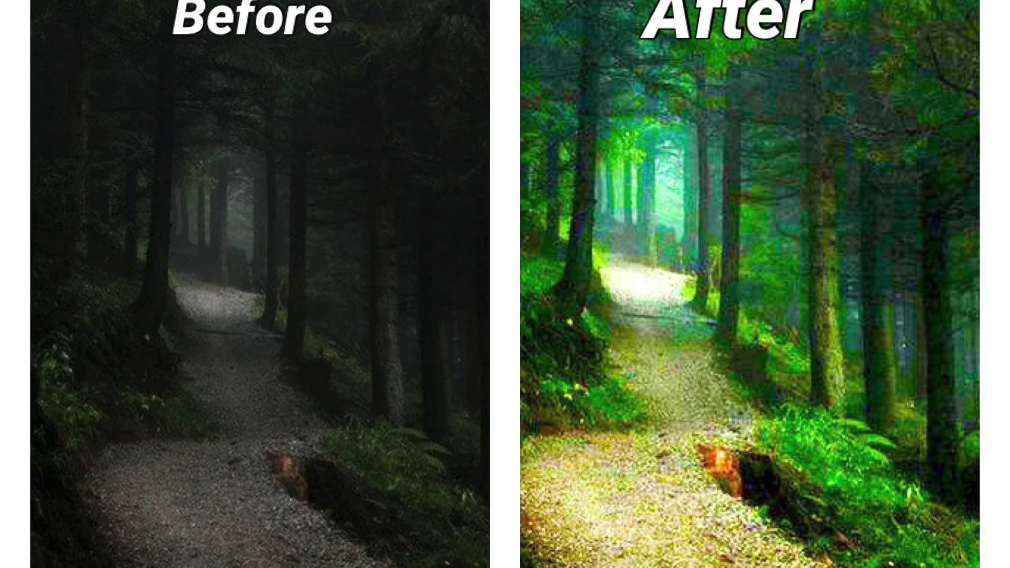